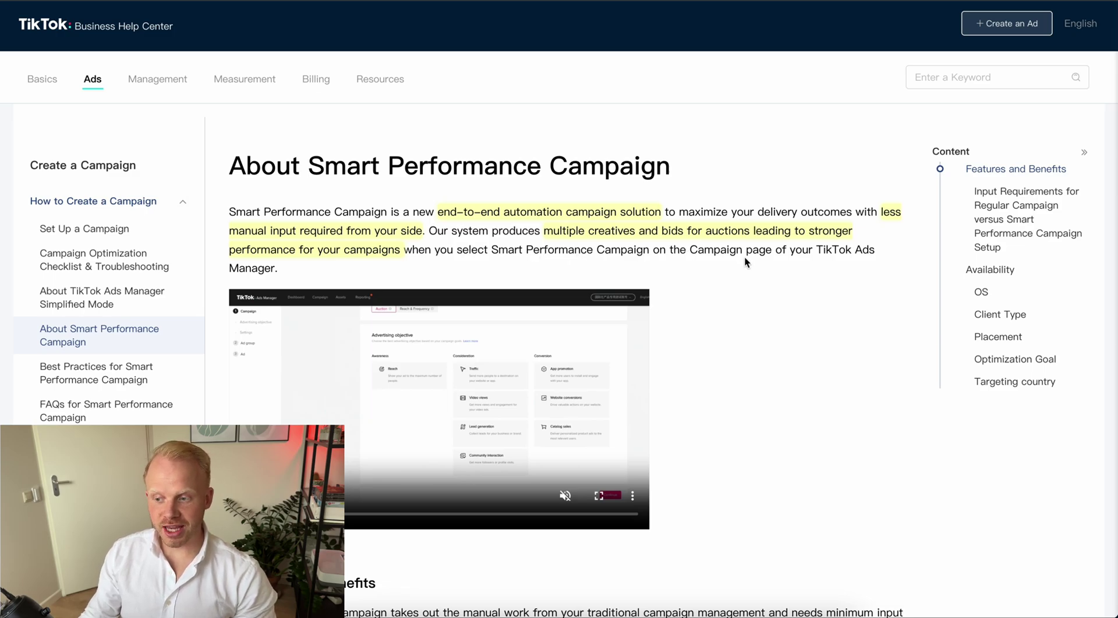
Scroll down the Help Center article to read the Features and Benefits bullets
scroll(747, 265, "down", 5)
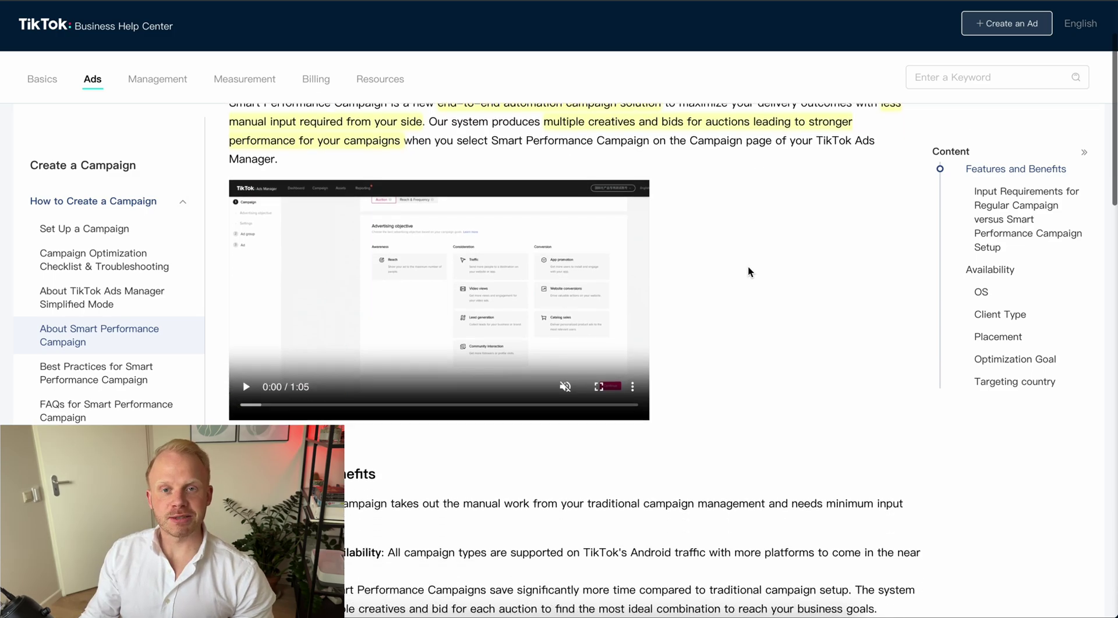
scroll(749, 272, "down", 2)
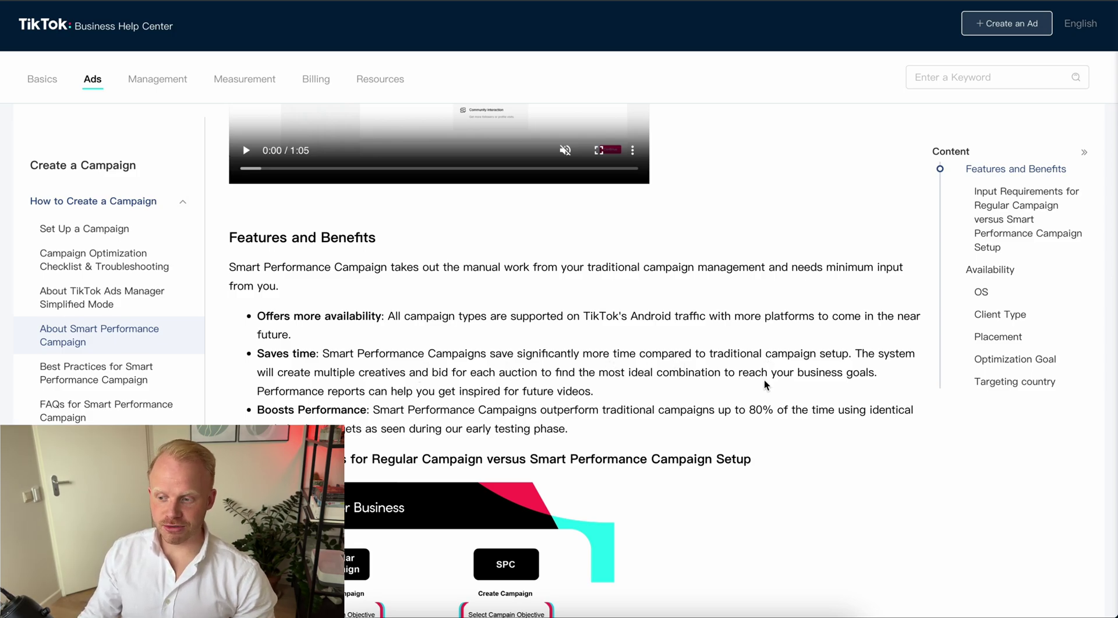
scroll(764, 384, "down", 5)
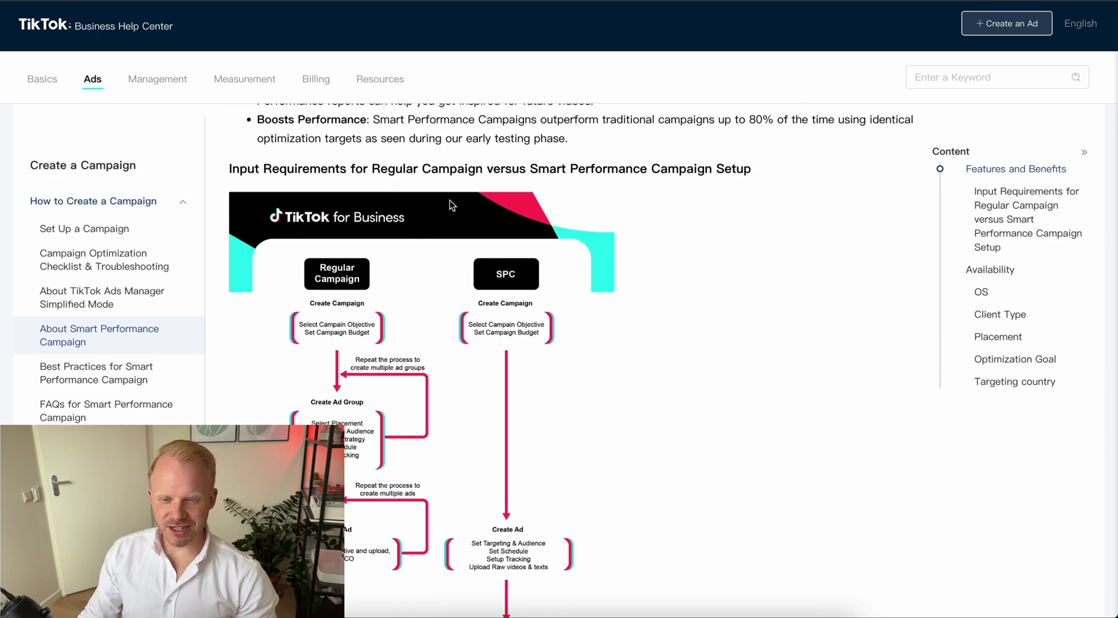
Scroll through the Regular Campaign versus SPC input-requirements flowchart
scroll(739, 355, "down", 3)
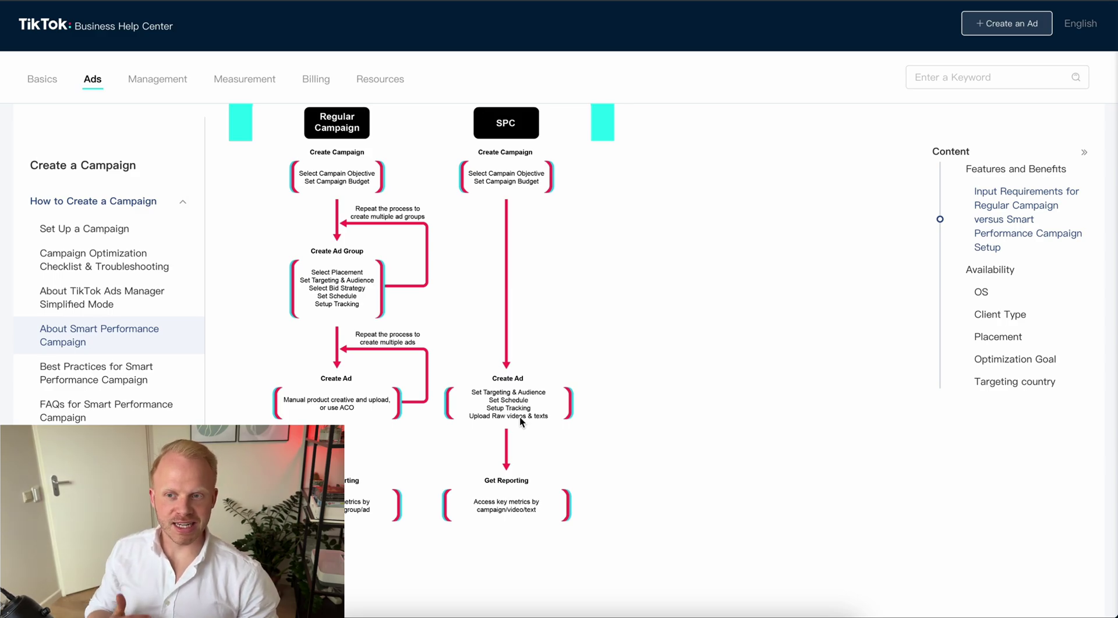
scroll(661, 393, "up", 5)
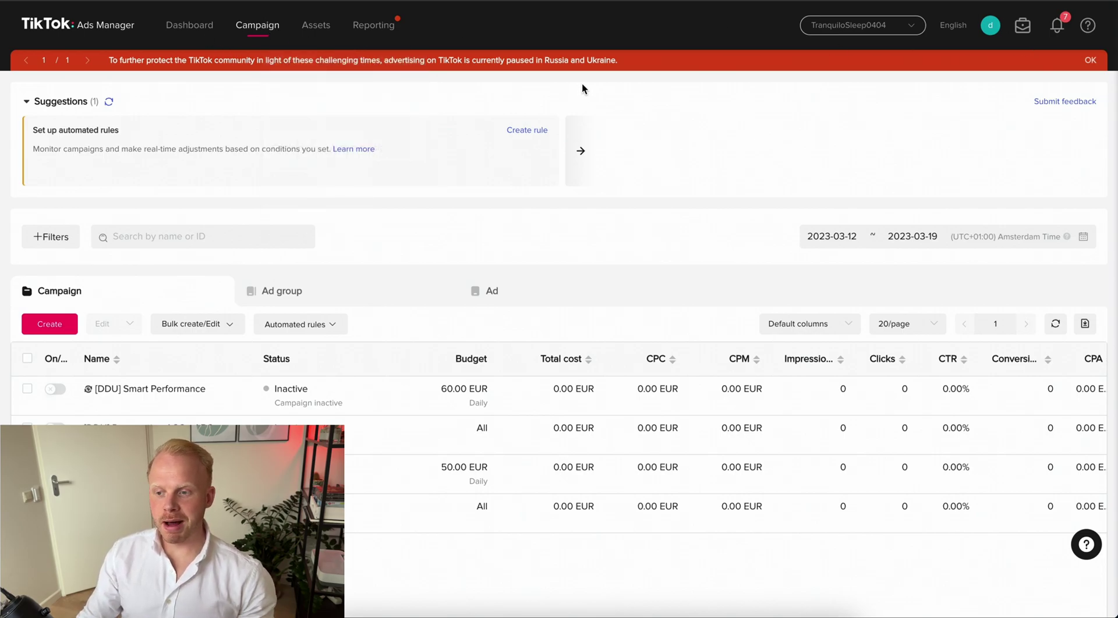
Start a fresh campaign with the Website conversions objective and Smart performance campaign turned on
left_click(61, 330)
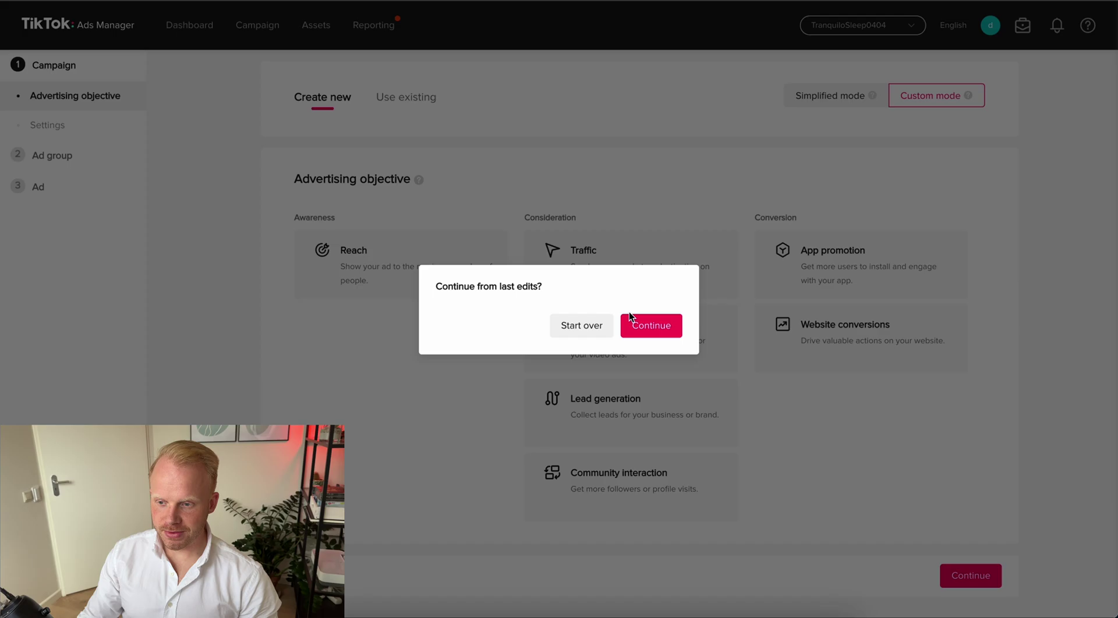
left_click(581, 325)
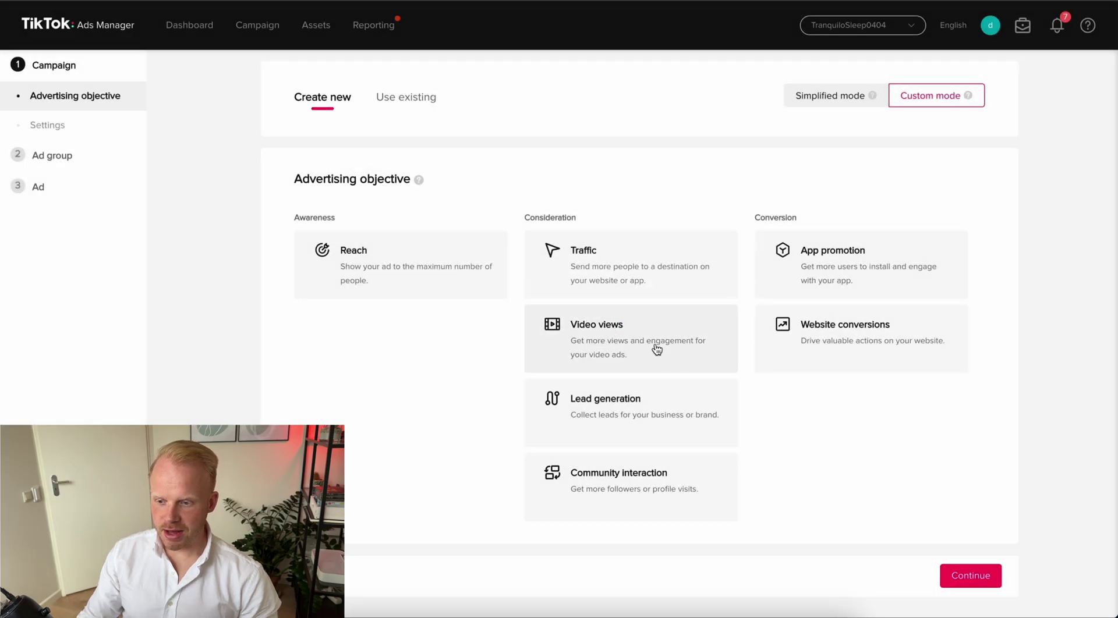
left_click(838, 340)
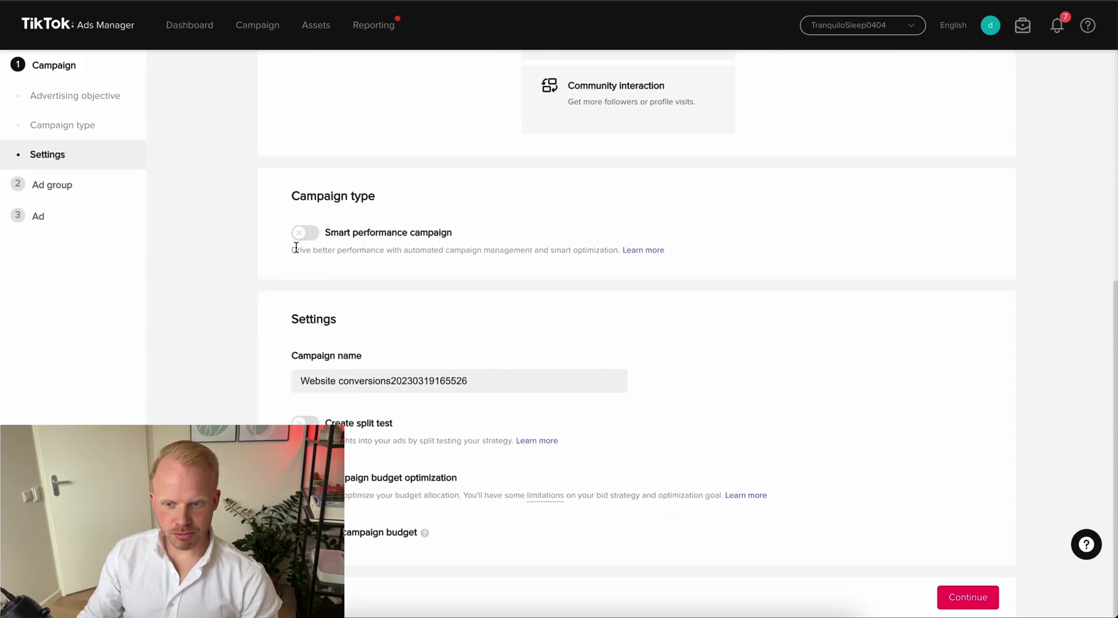
scroll(368, 241, "up", 5)
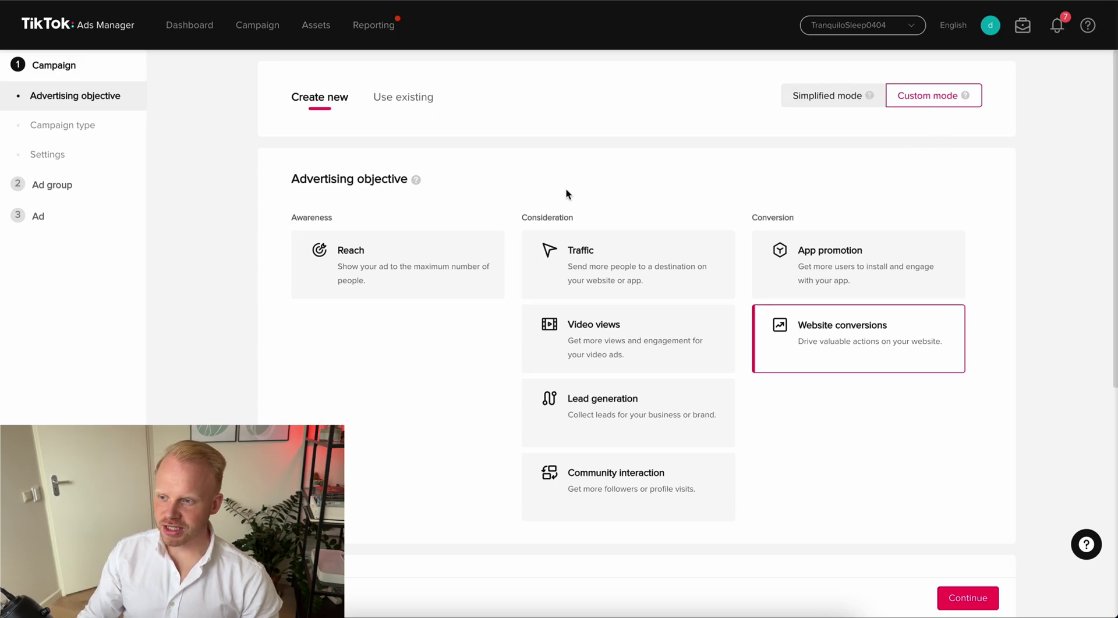
scroll(566, 190, "down", 6)
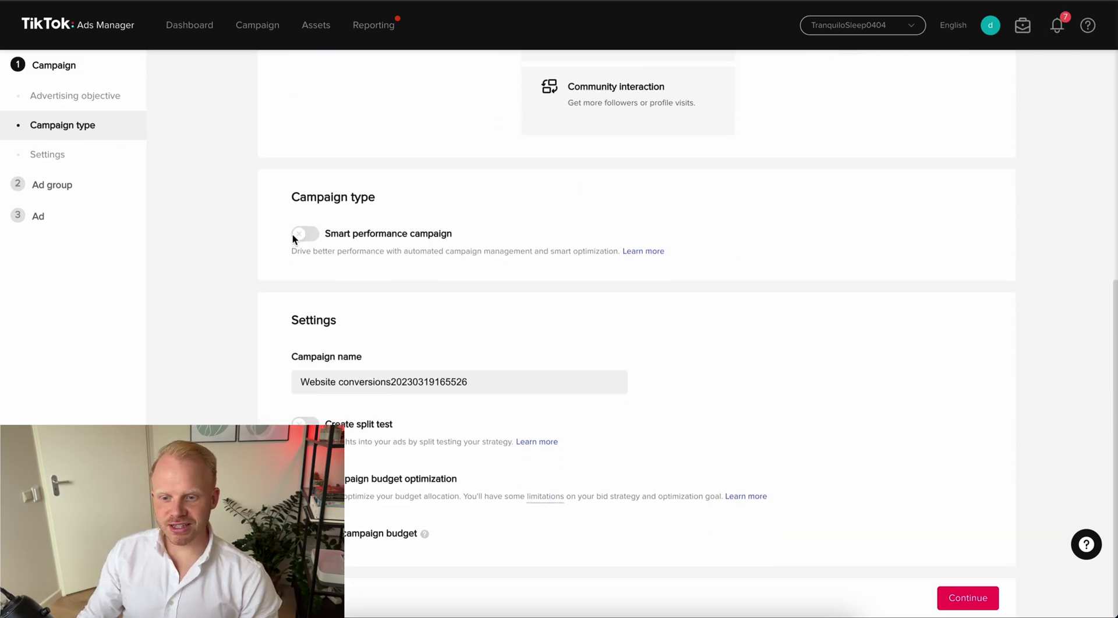
left_click(293, 236)
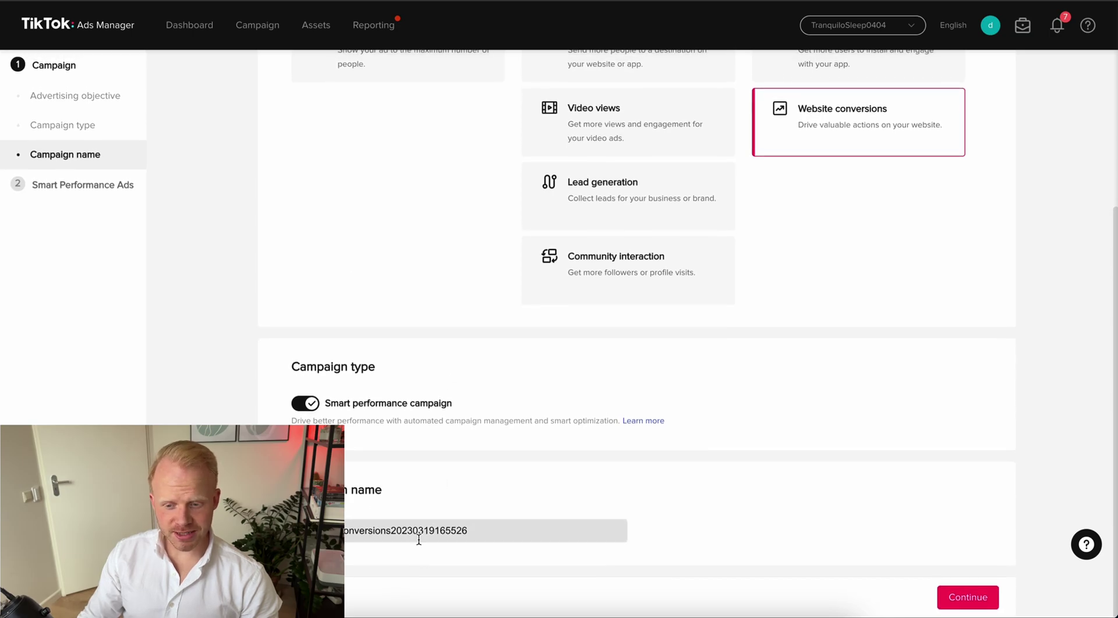
Rename the campaign to 'Smart Performance Campaign' and continue to the ad settings
left_click(418, 541)
double_click(415, 534)
key("BackSpace")
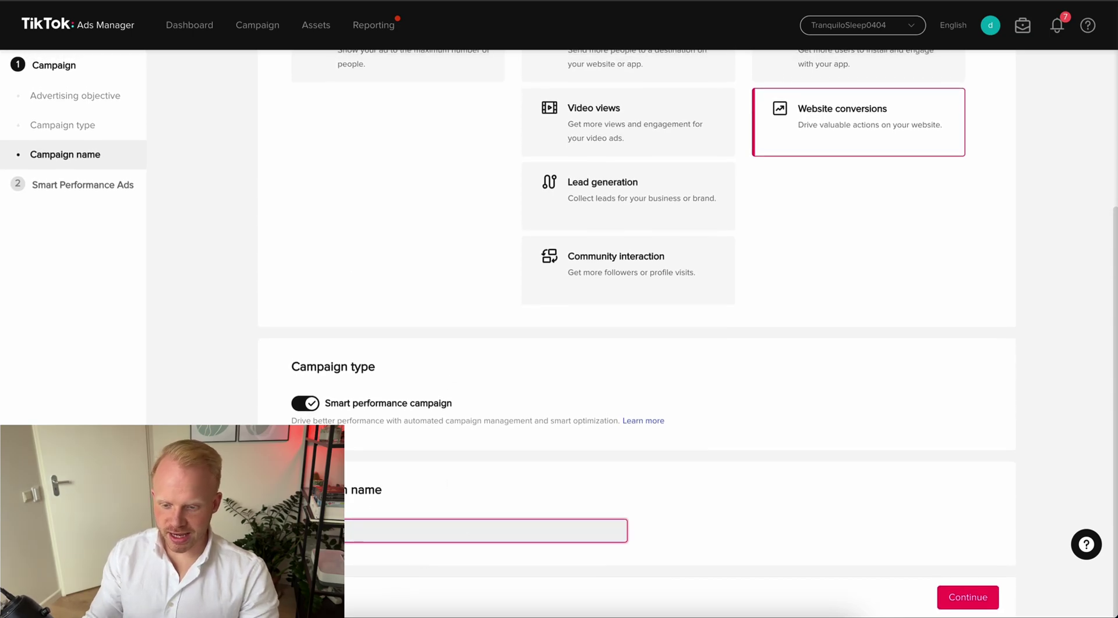
type("Smart Performance ")
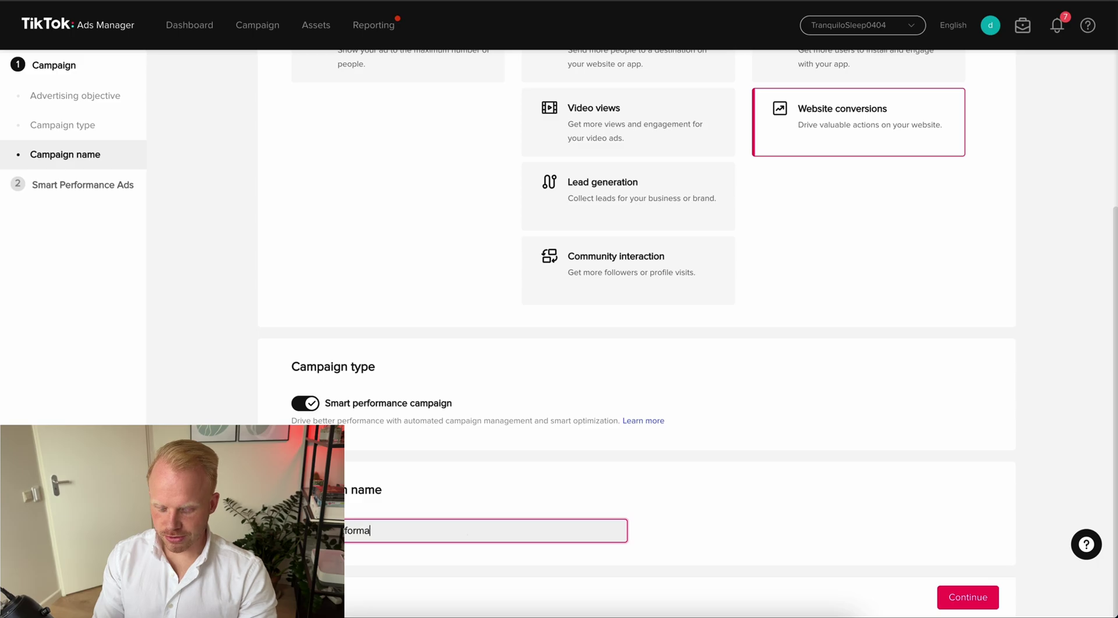
type("Campaig")
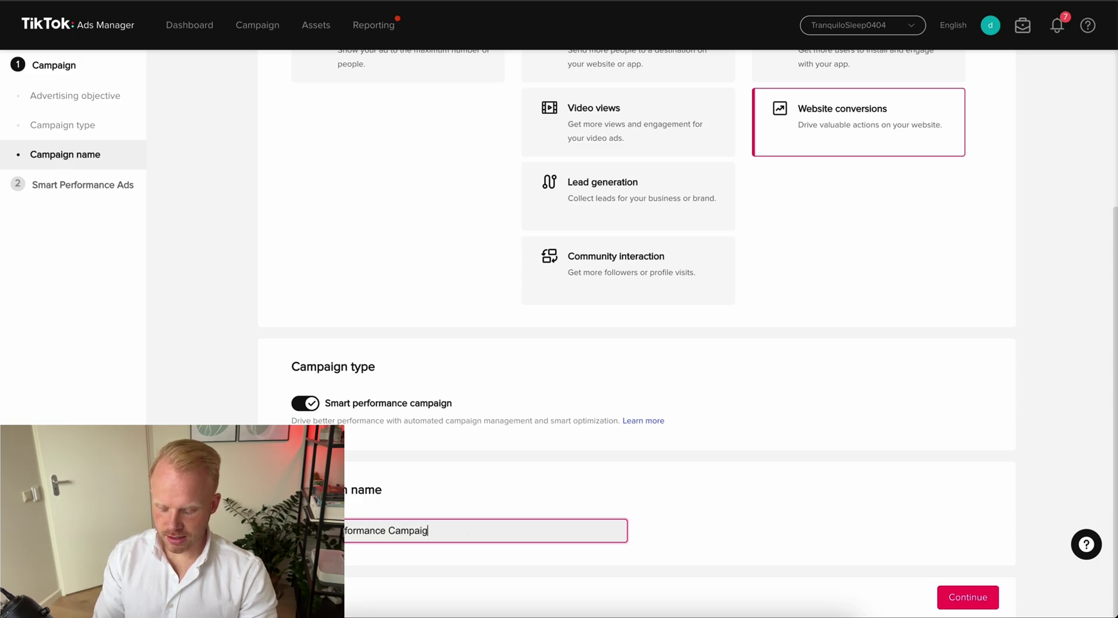
type("n")
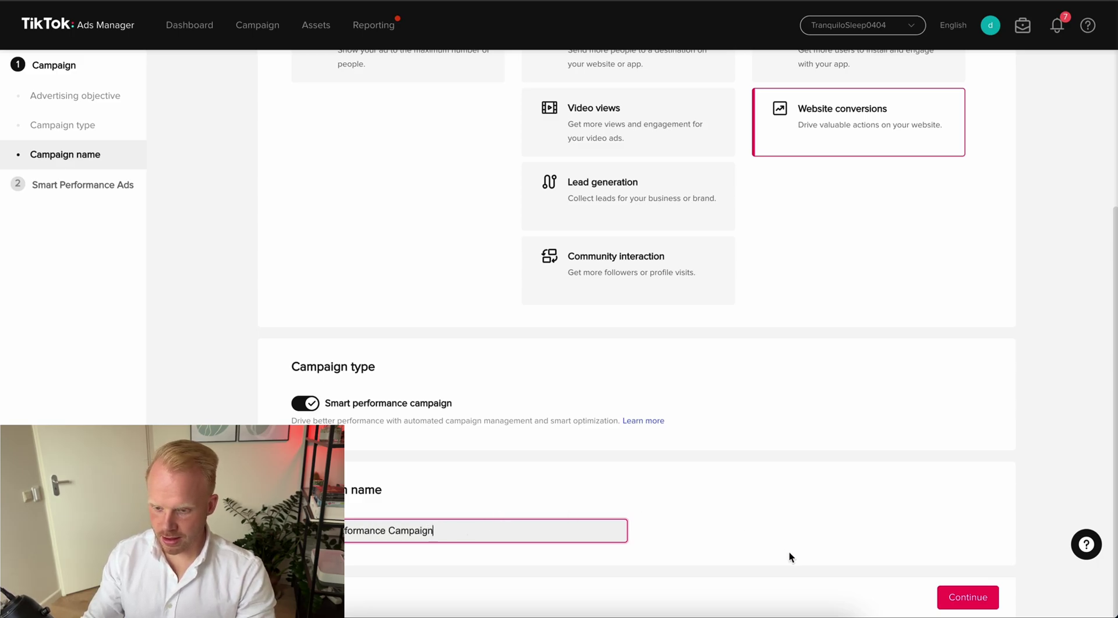
left_click(950, 592)
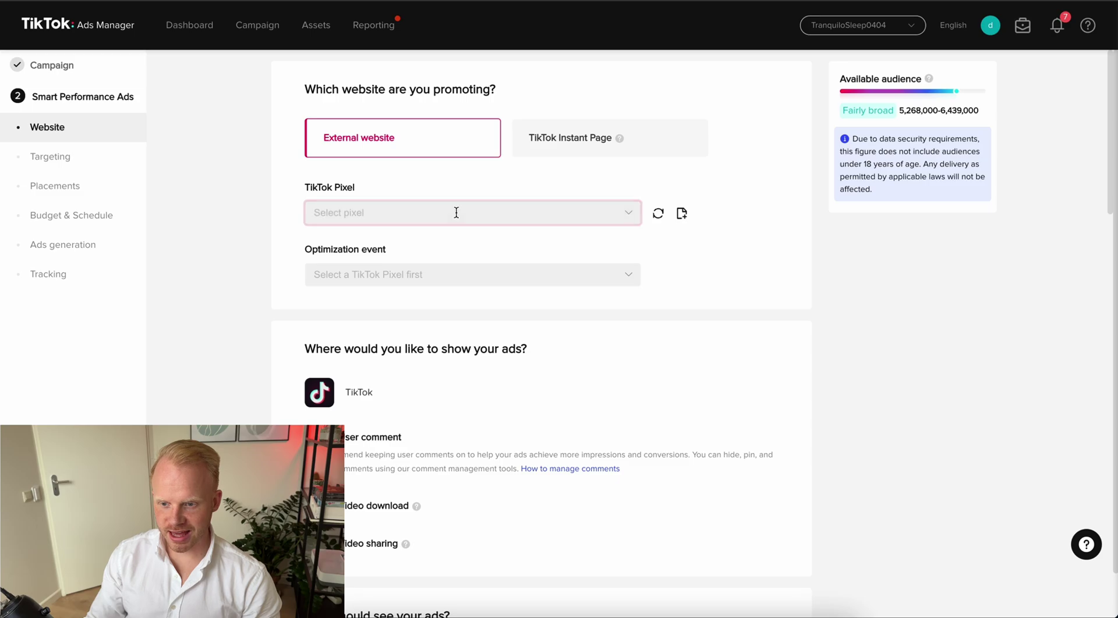
Select the Shopify TikTok Pixel with Complete Payment as the optimization event
left_click(456, 212)
left_click(402, 239)
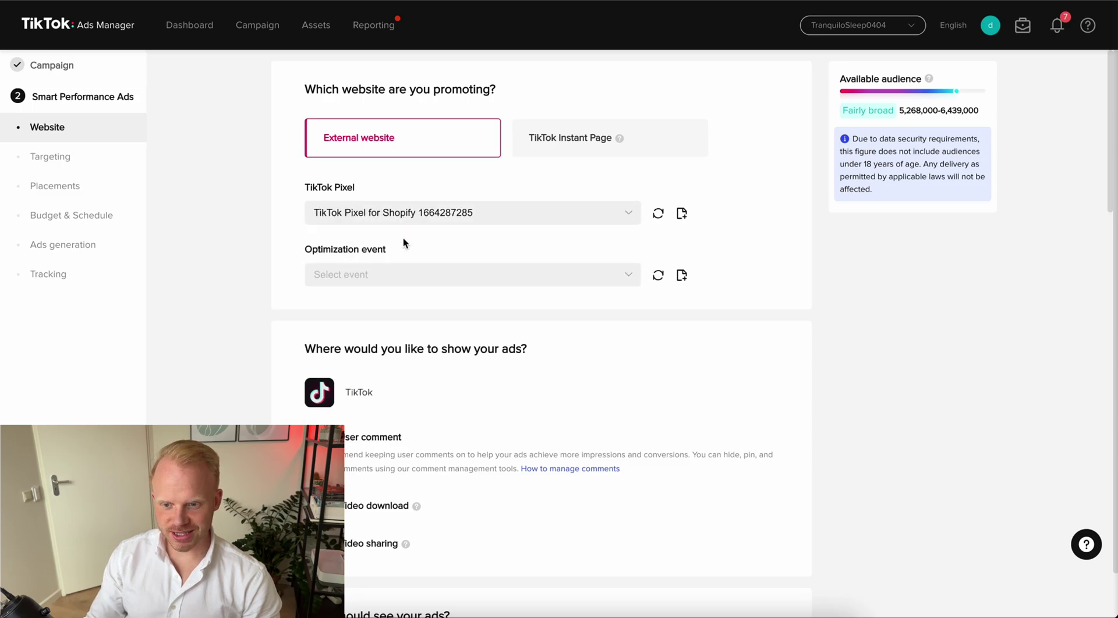
left_click(418, 266)
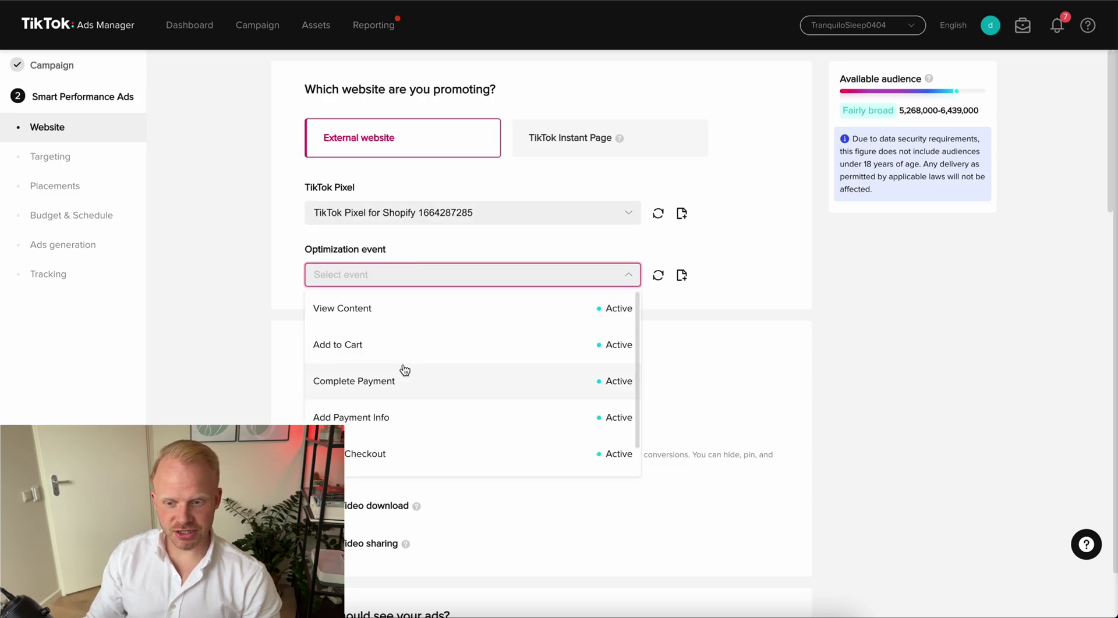
left_click(387, 377)
Review the placement options, toggling video download off and back on
scroll(259, 349, "down", 3)
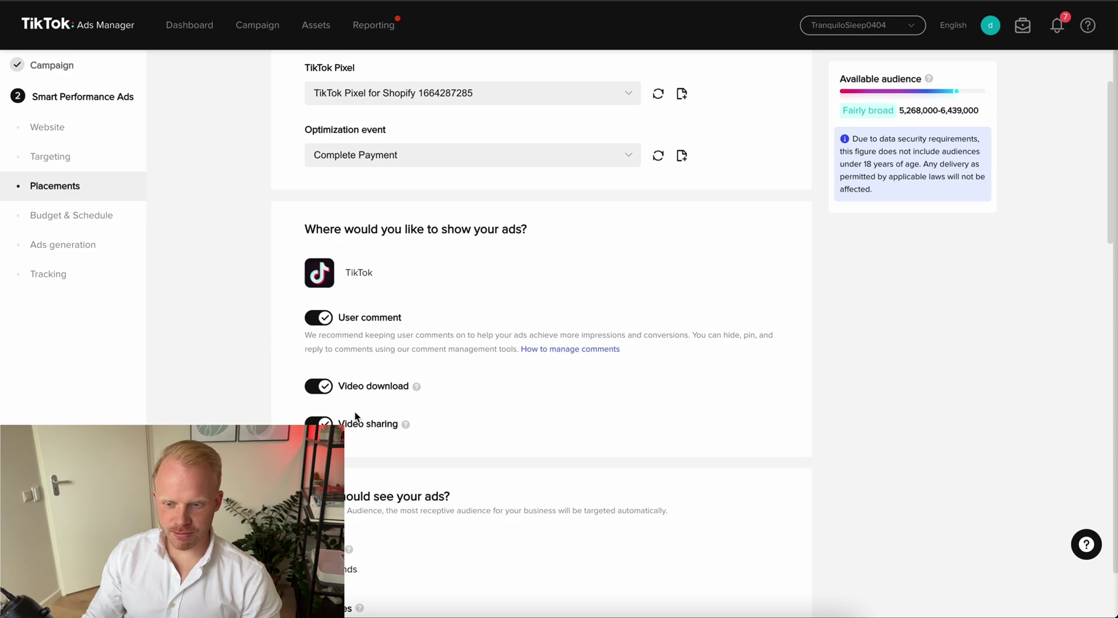
left_click(325, 390)
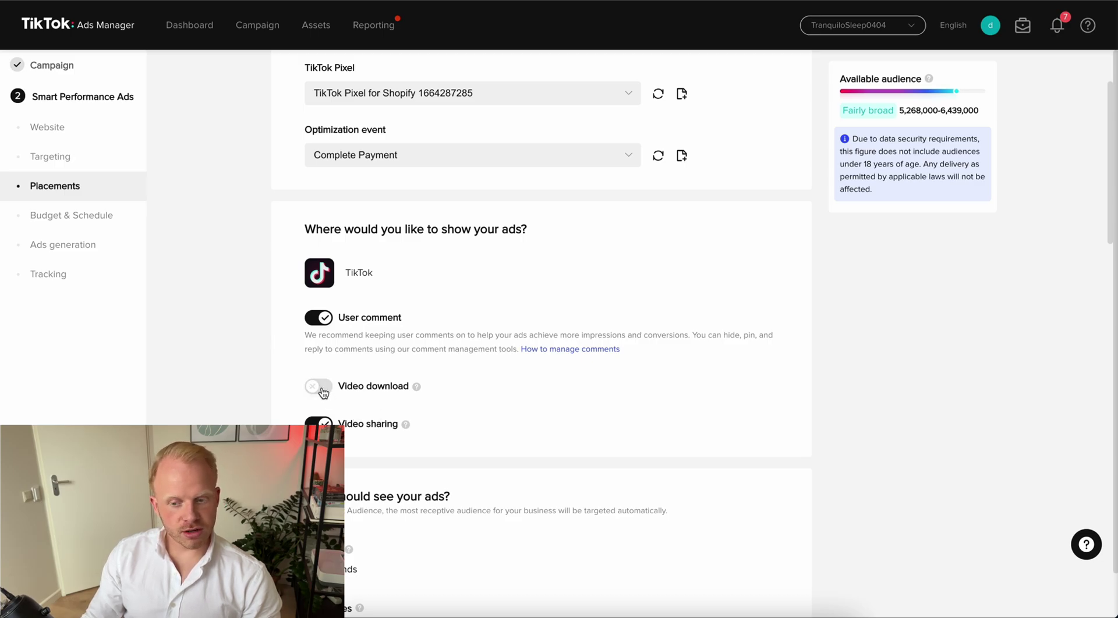
left_click(325, 390)
scroll(517, 365, "down", 3)
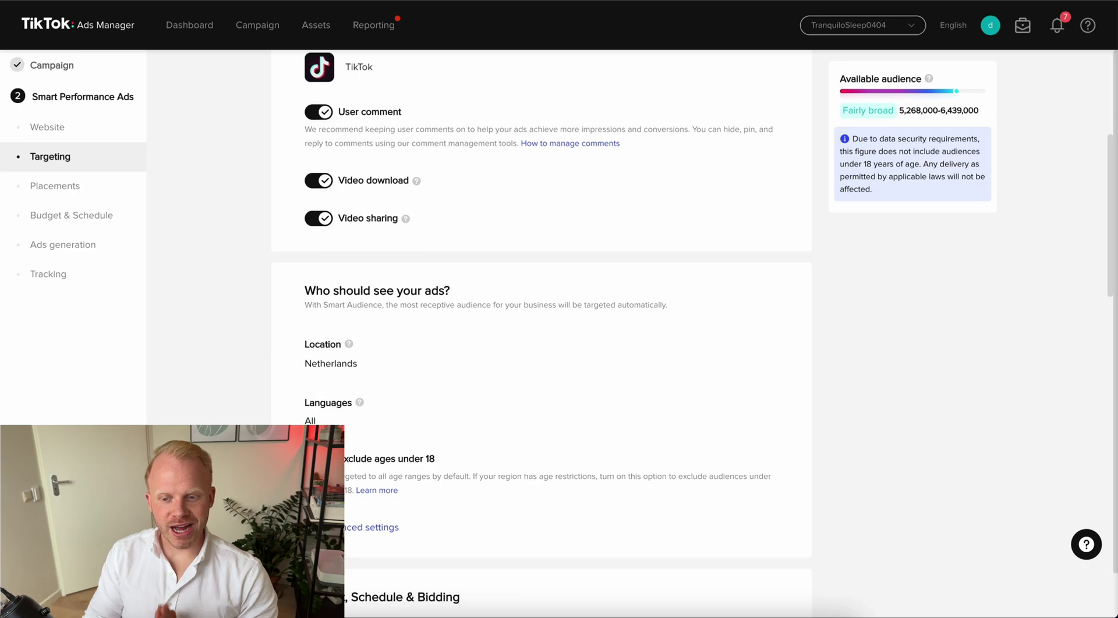
Expand the advanced targeting settings for the Netherlands audience
scroll(397, 392, "down", 3)
left_click(366, 377)
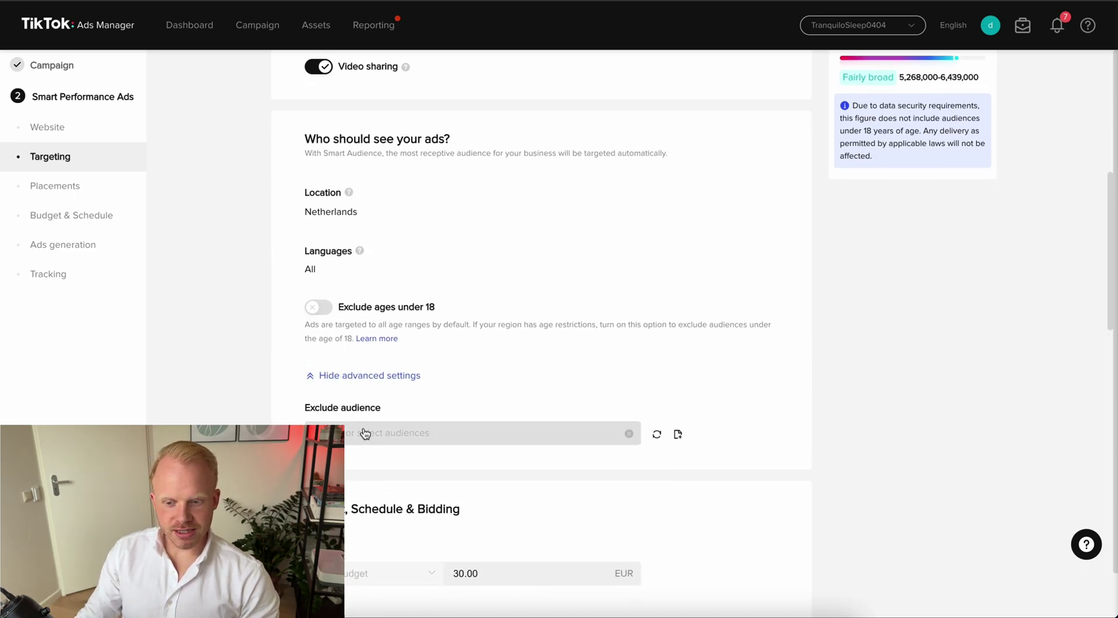
scroll(516, 483, "down", 2)
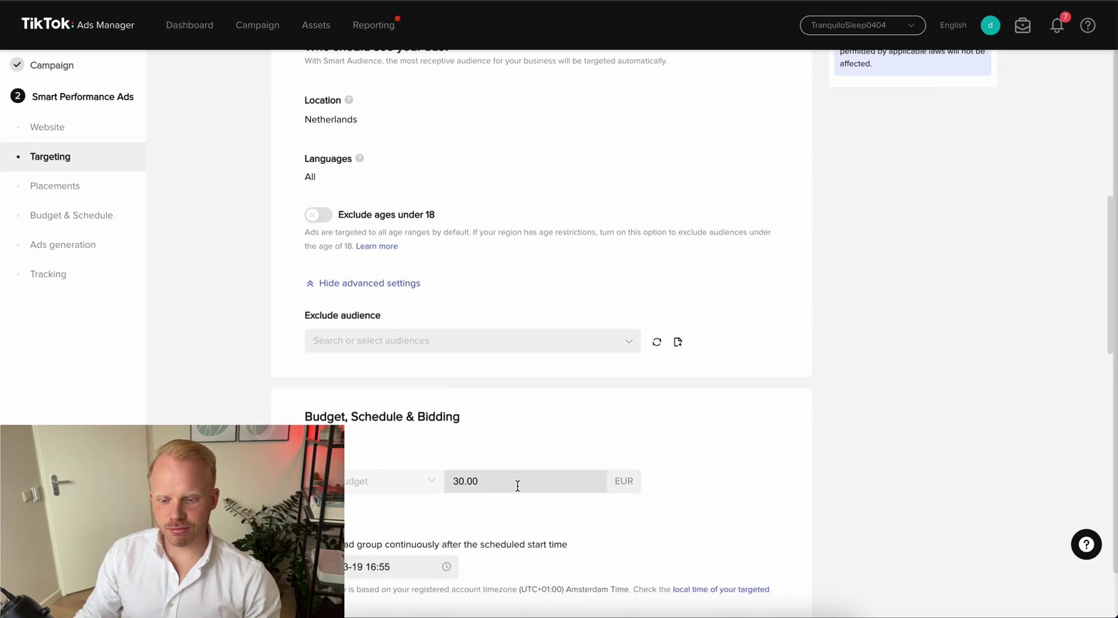
Change the daily budget from 30.00 to 100.00 EUR
left_click(515, 489)
key("ctrl+a")
type("1")
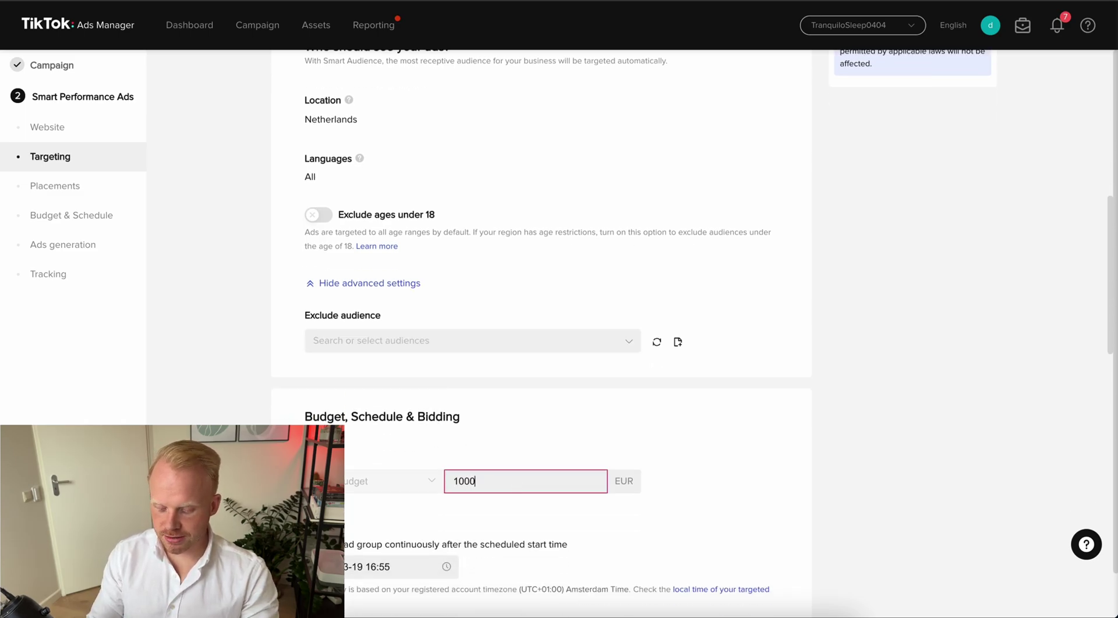
left_click(720, 499)
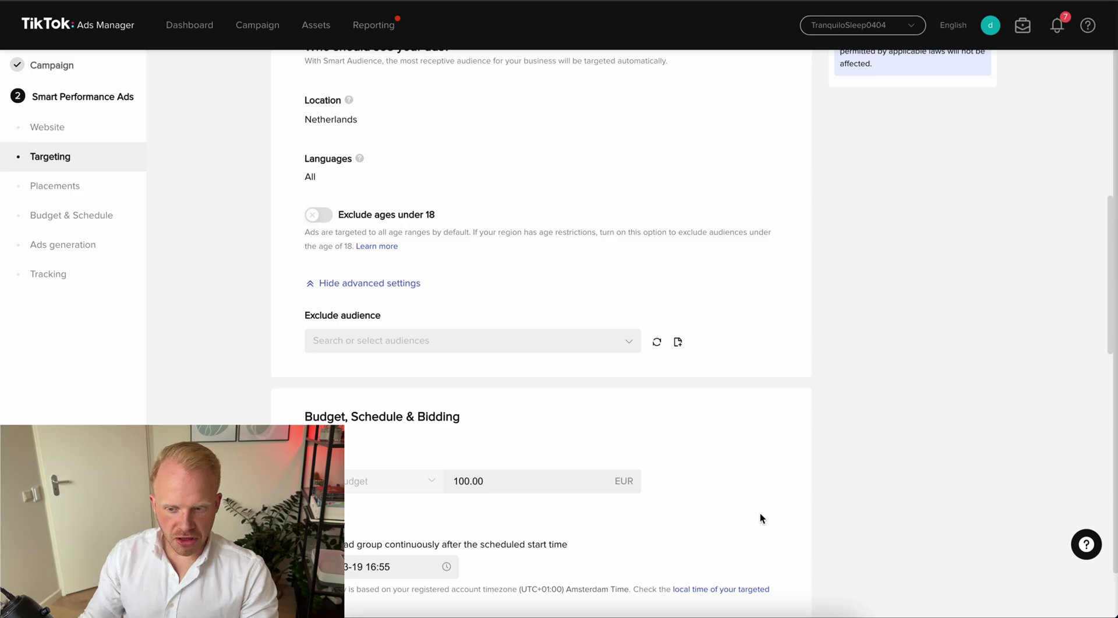
scroll(760, 513, "down", 5)
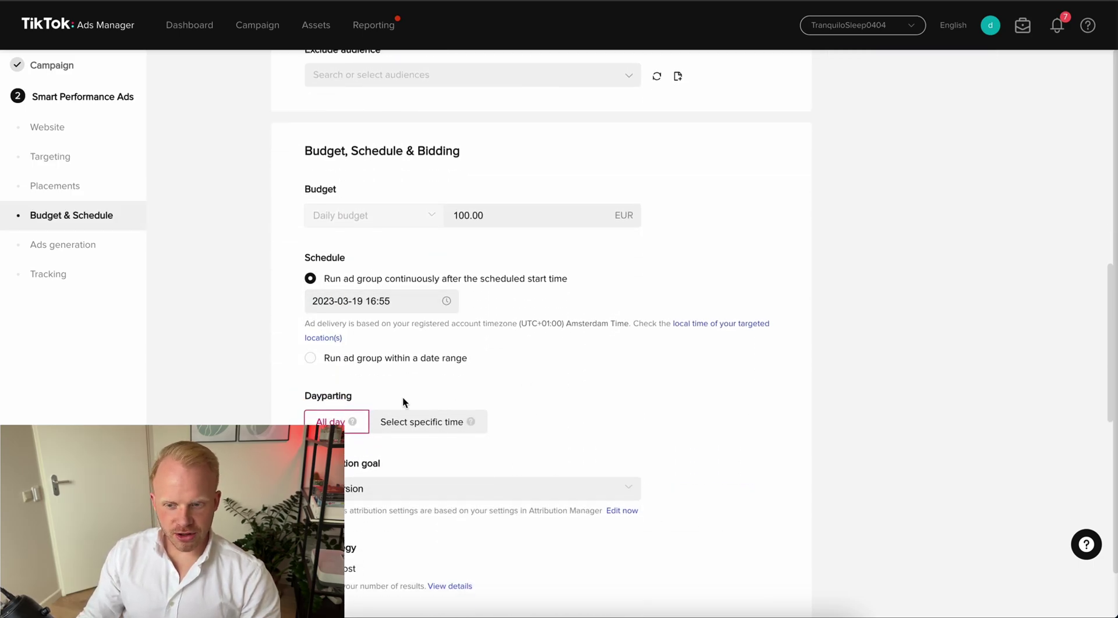
Keep Conversion as the optimization goal
scroll(483, 474, "down", 2)
left_click(438, 409)
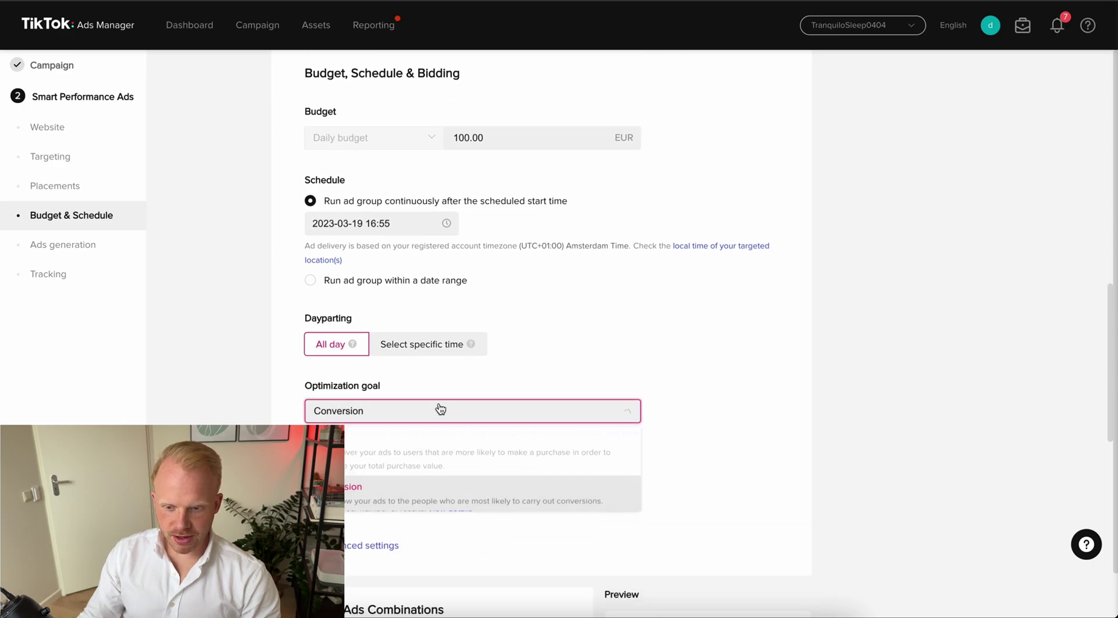
mouse_move(430, 449)
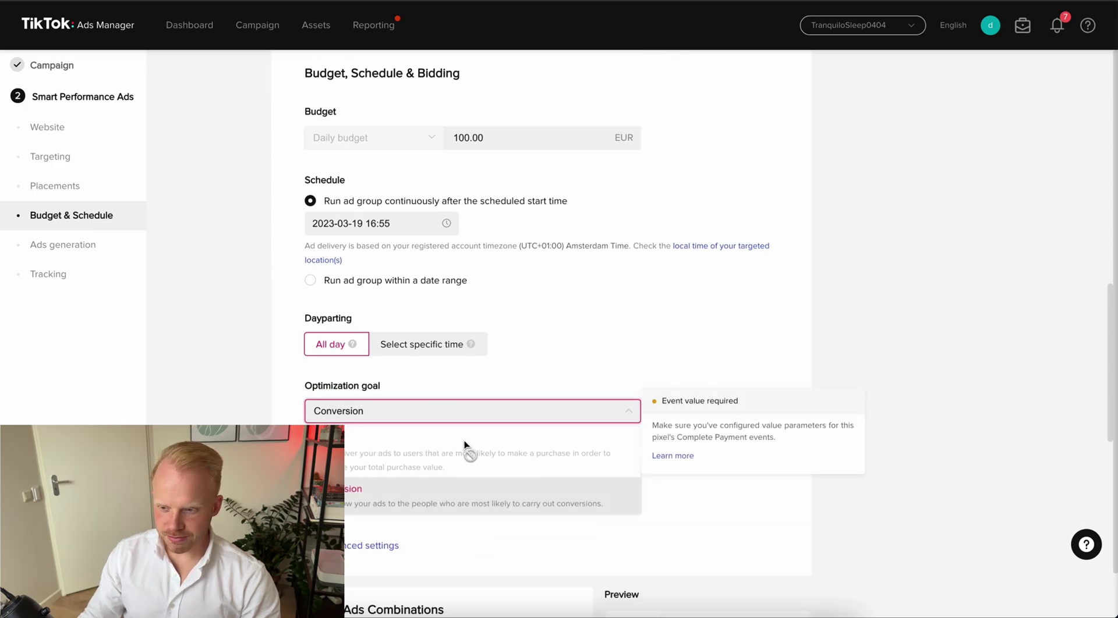
left_click(752, 504)
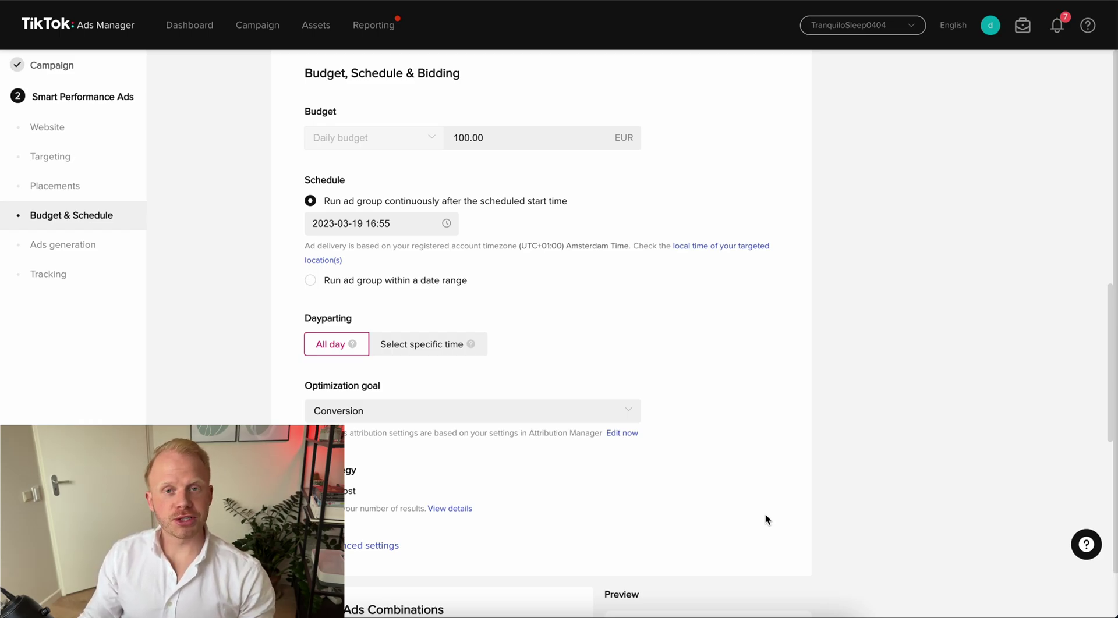
Expand advanced bidding settings showing Impression (oCPM) billing and Standard delivery, then reach Generate Ads Combinations
scroll(714, 508, "down", 2)
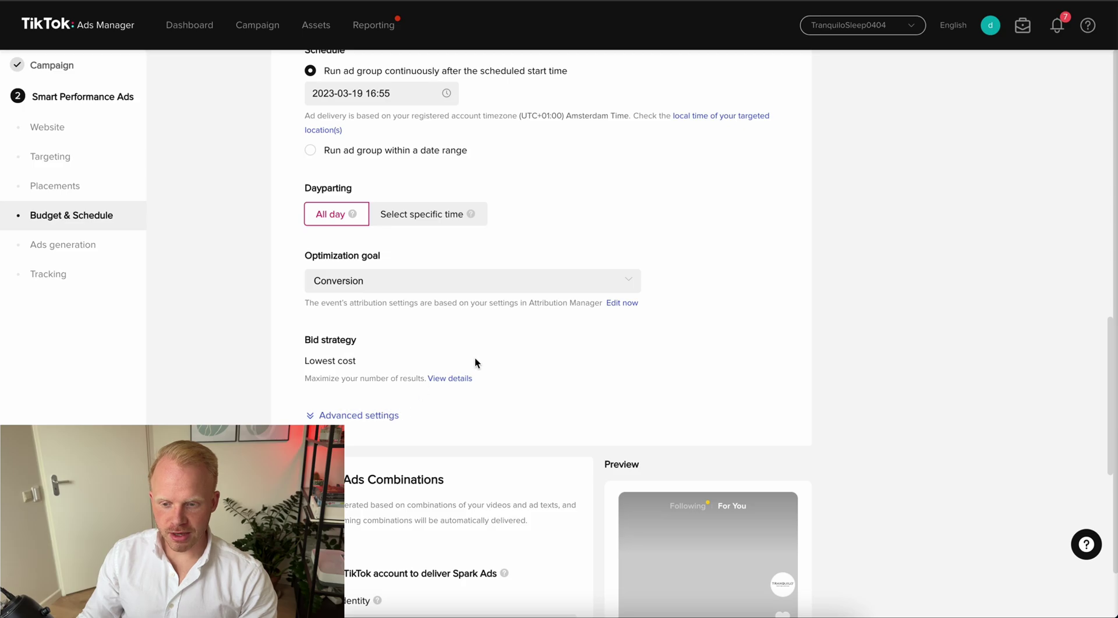
mouse_move(448, 383)
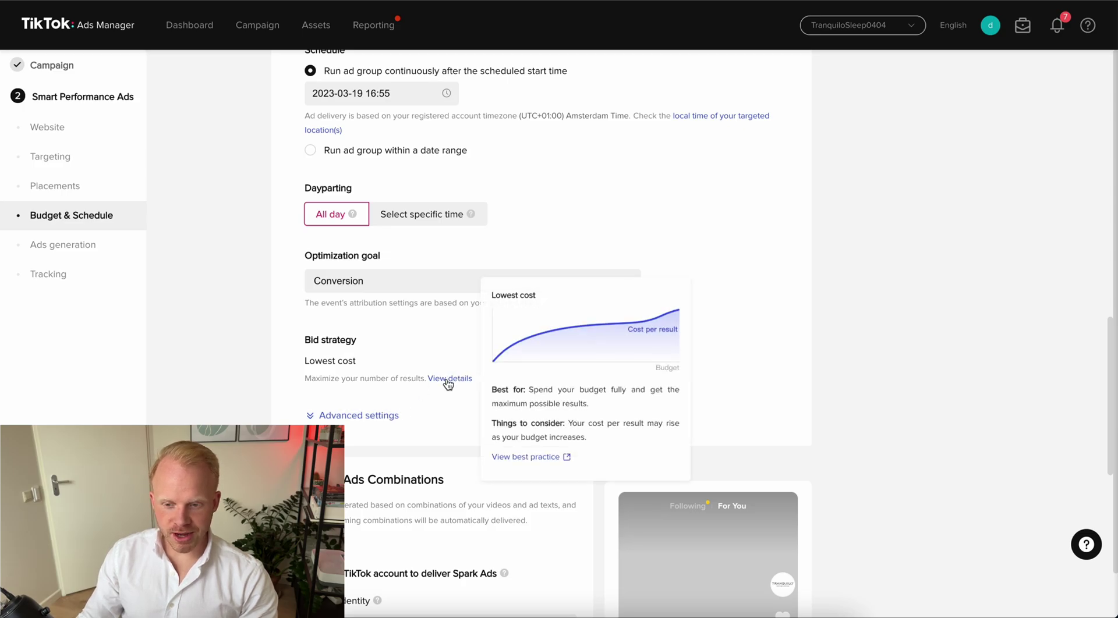
left_click(385, 416)
scroll(526, 437, "down", 2)
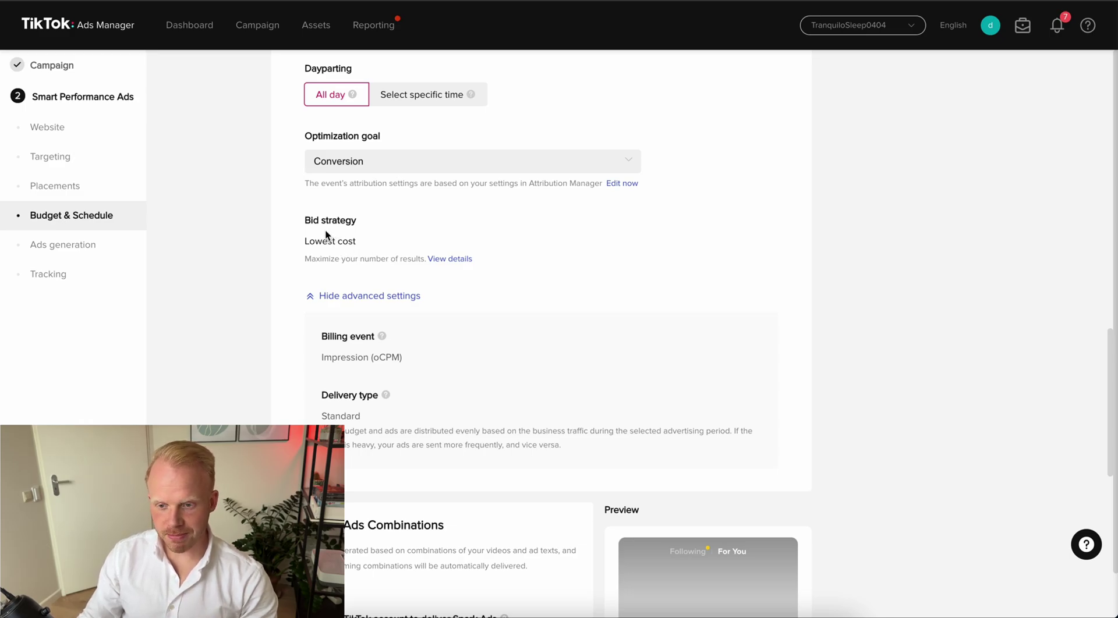
scroll(366, 224, "down", 2)
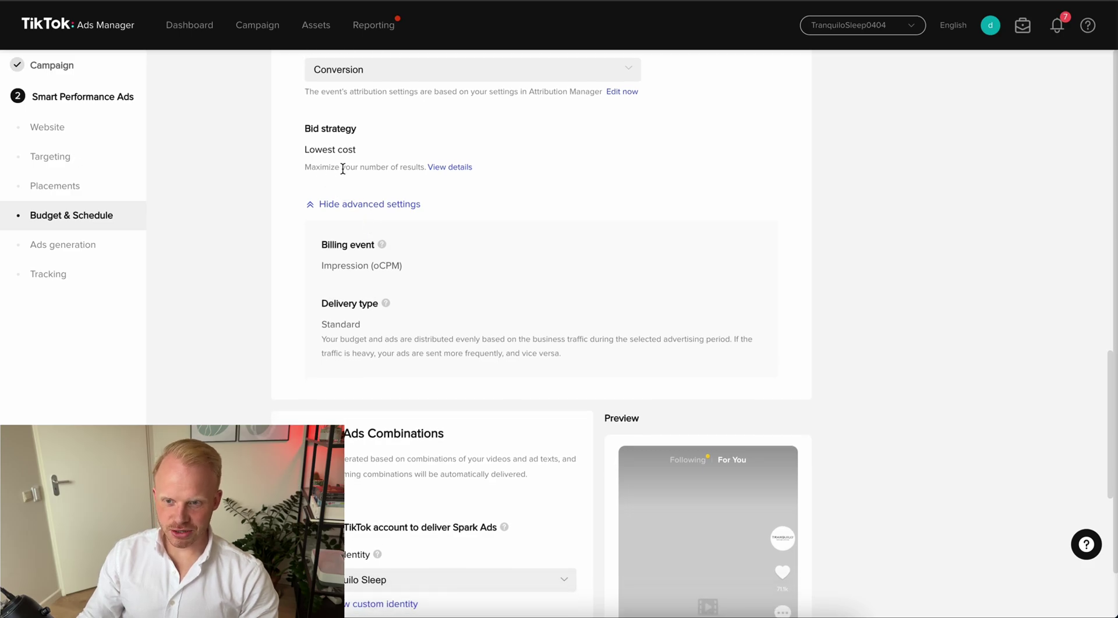
scroll(343, 173, "down", 2)
scroll(497, 262, "down", 4)
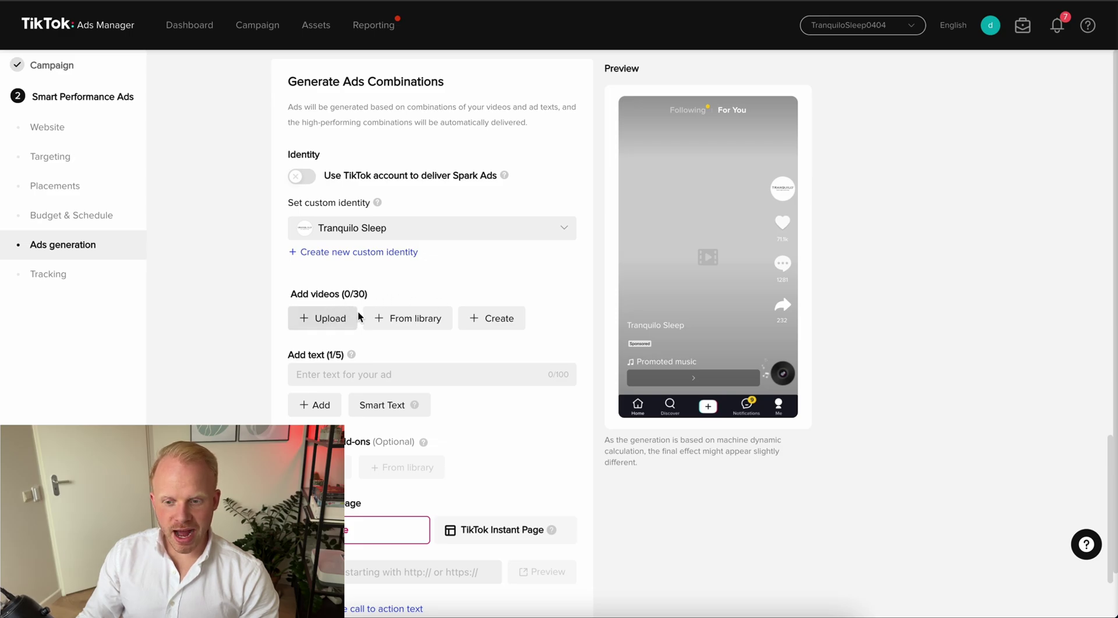
Add the first three Tranquilo Ad library videos, producing a 3-ad preview (3/30)
left_click(330, 319)
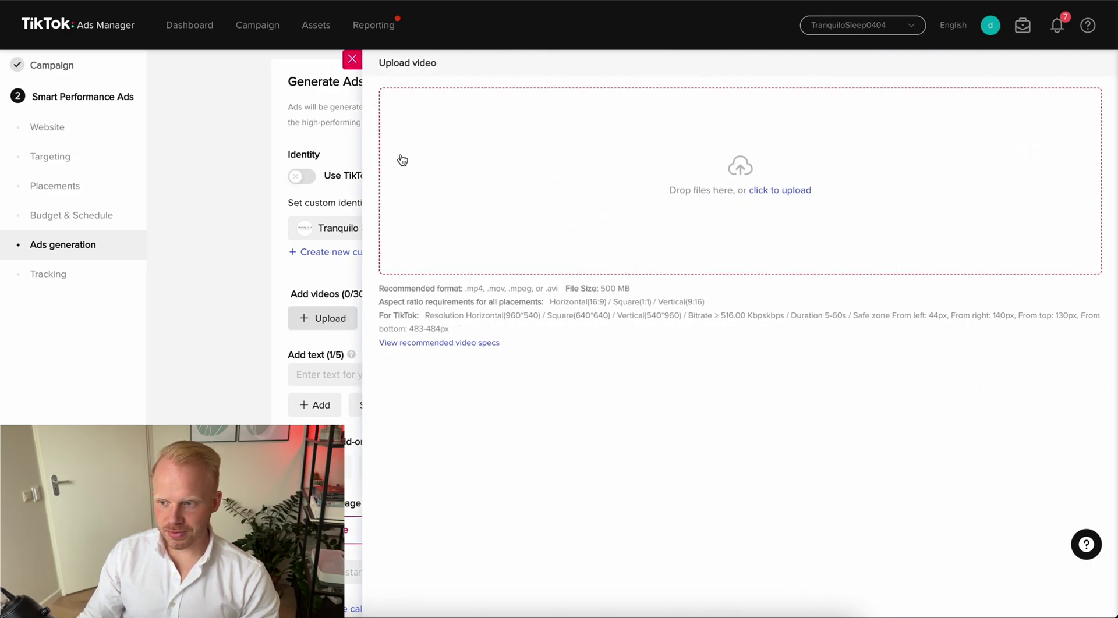
left_click(350, 61)
left_click(410, 319)
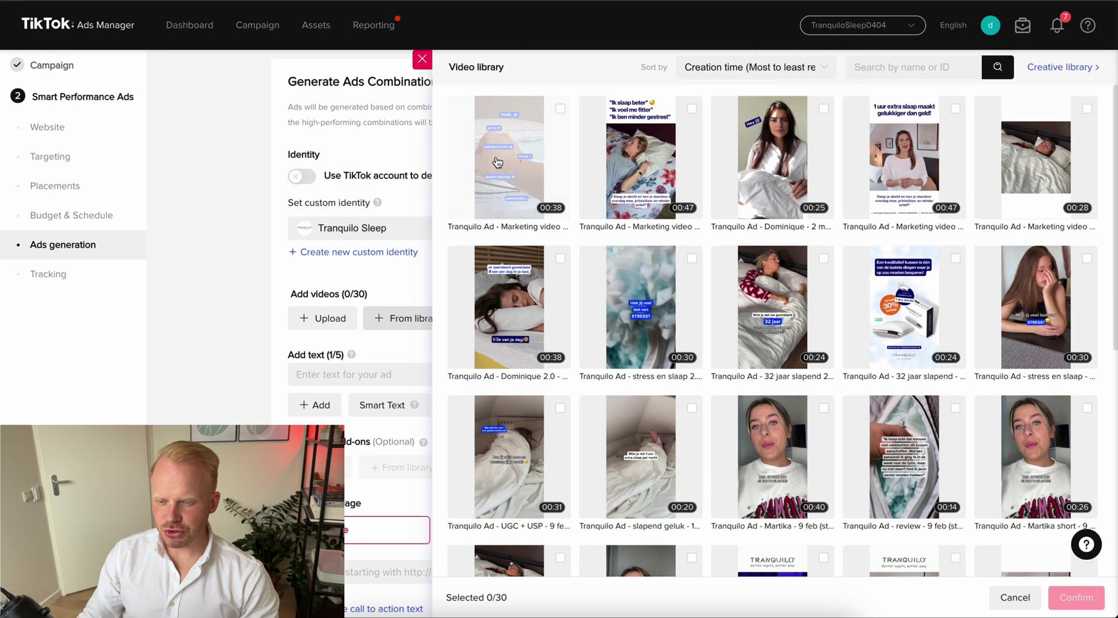
left_click(508, 164)
left_click(641, 157)
left_click(511, 295)
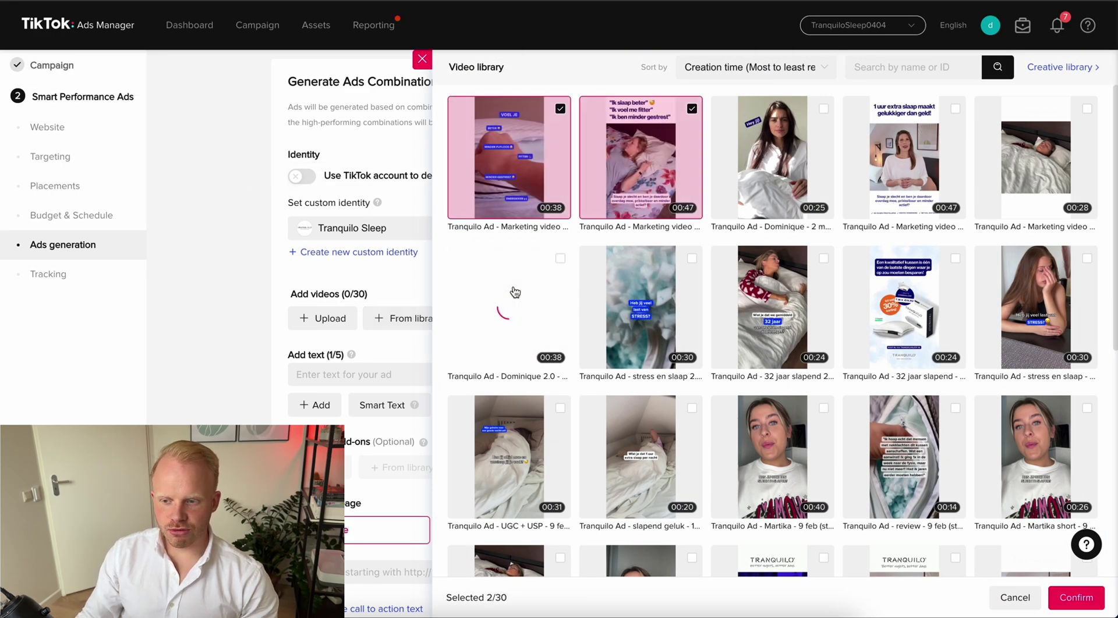
left_click(1076, 597)
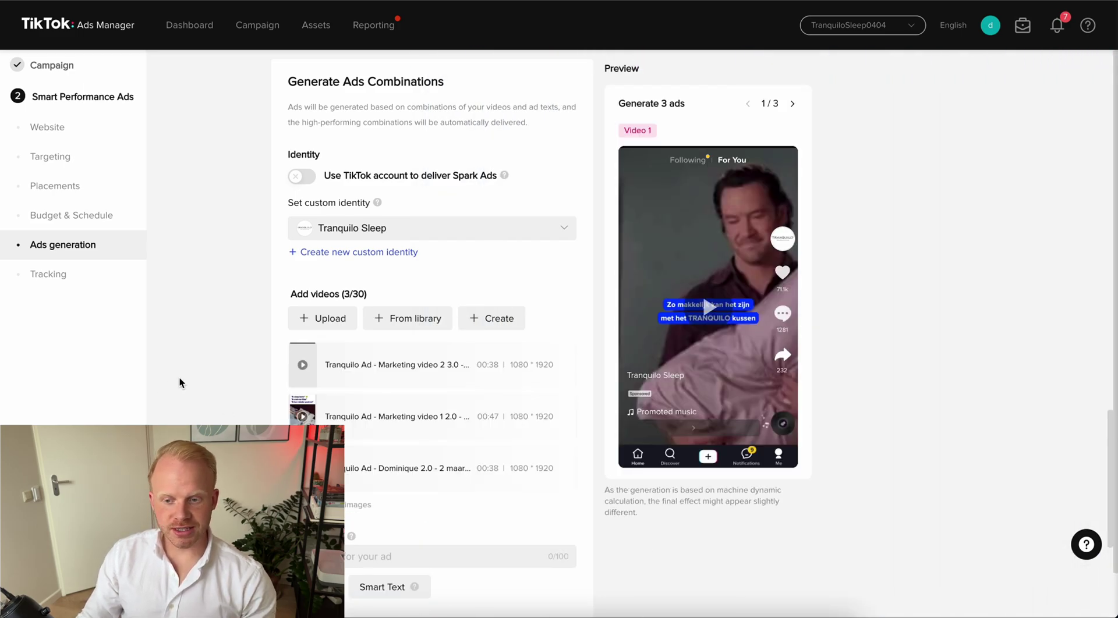
scroll(180, 378, "down", 1)
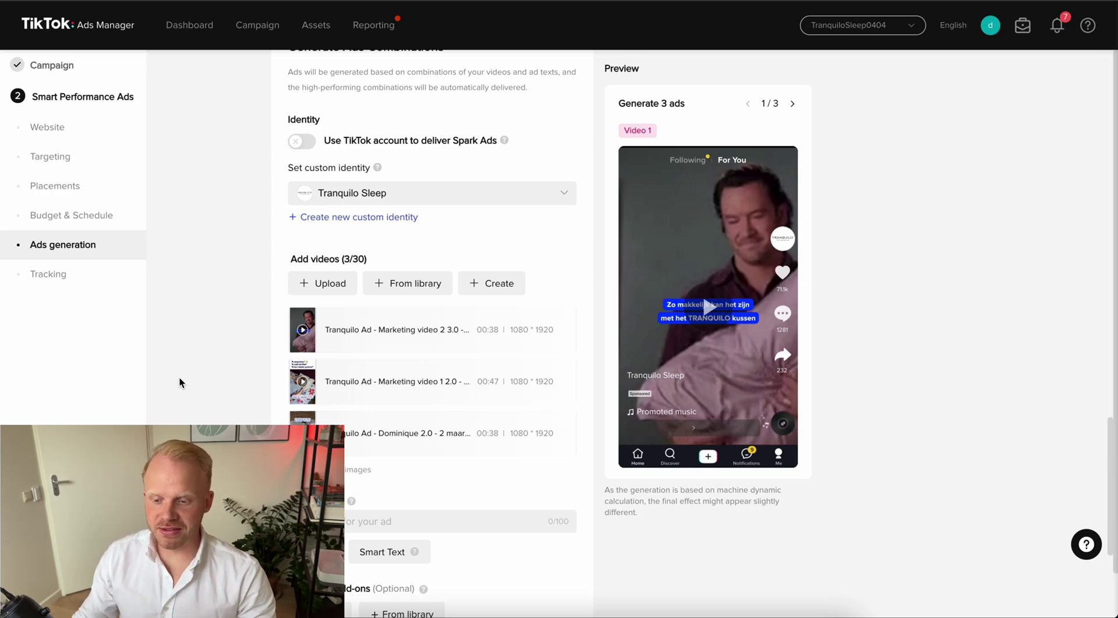
scroll(314, 378, "down", 3)
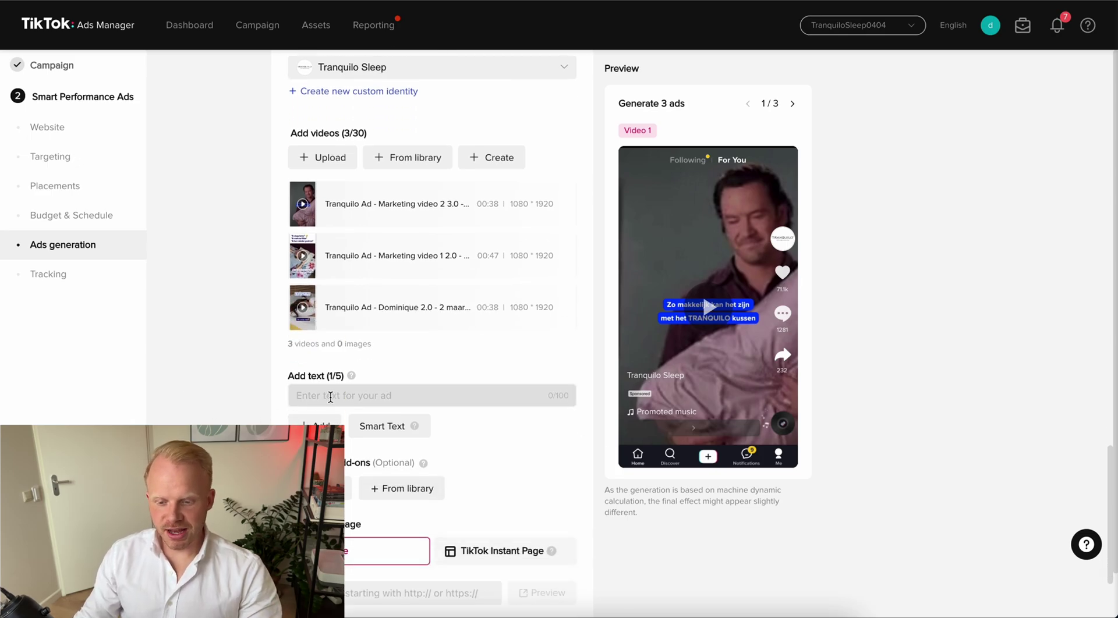
left_click(319, 395)
scroll(190, 394, "down", 3)
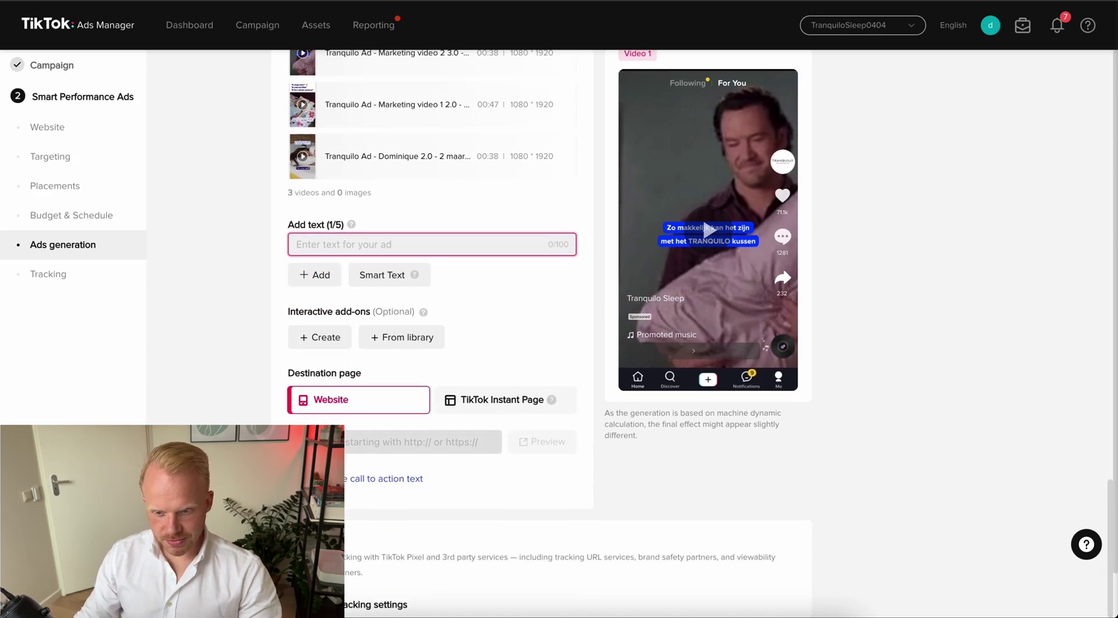
scroll(288, 406, "down", 5)
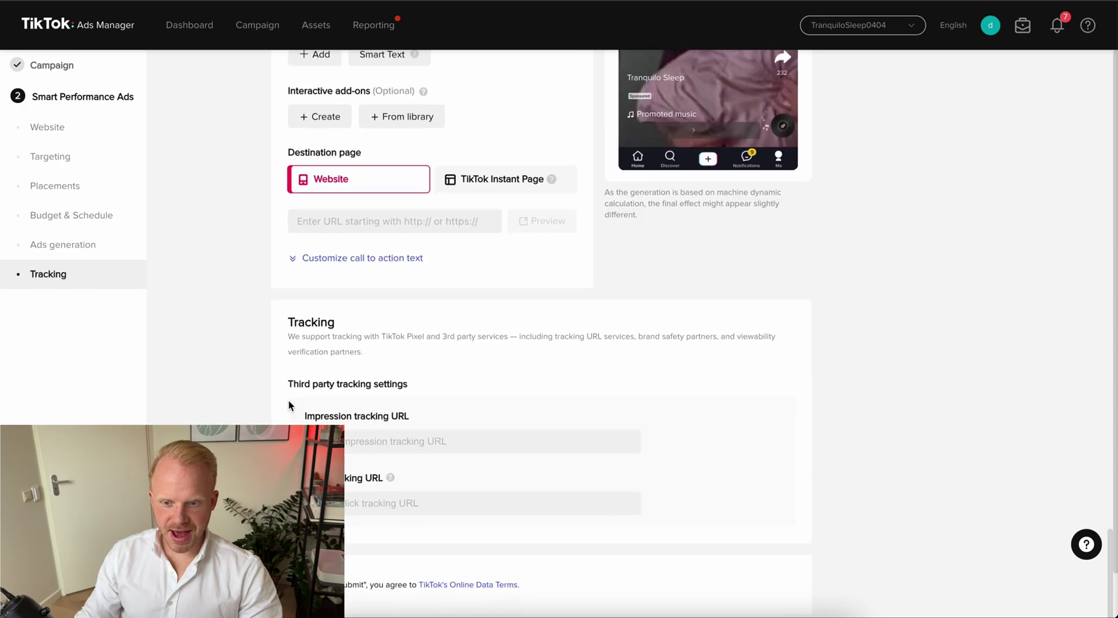
scroll(687, 553, "down", 1)
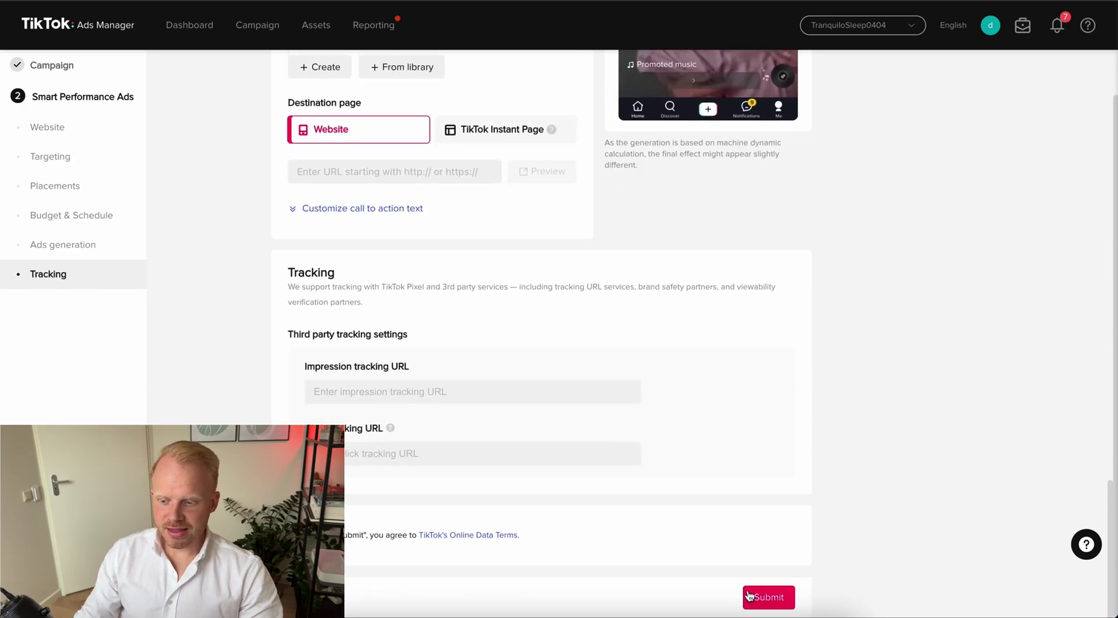